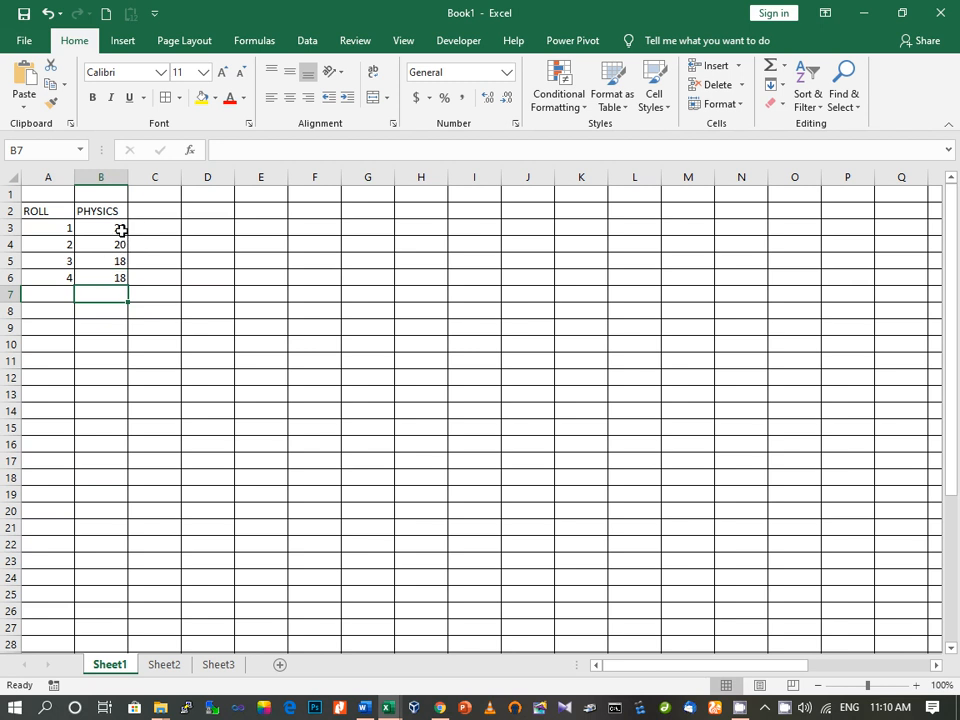
Total the physics marks in B3:B6 with AutoSum into B7 and inspect the resulting formula.
left_click_drag(121, 230, 124, 277)
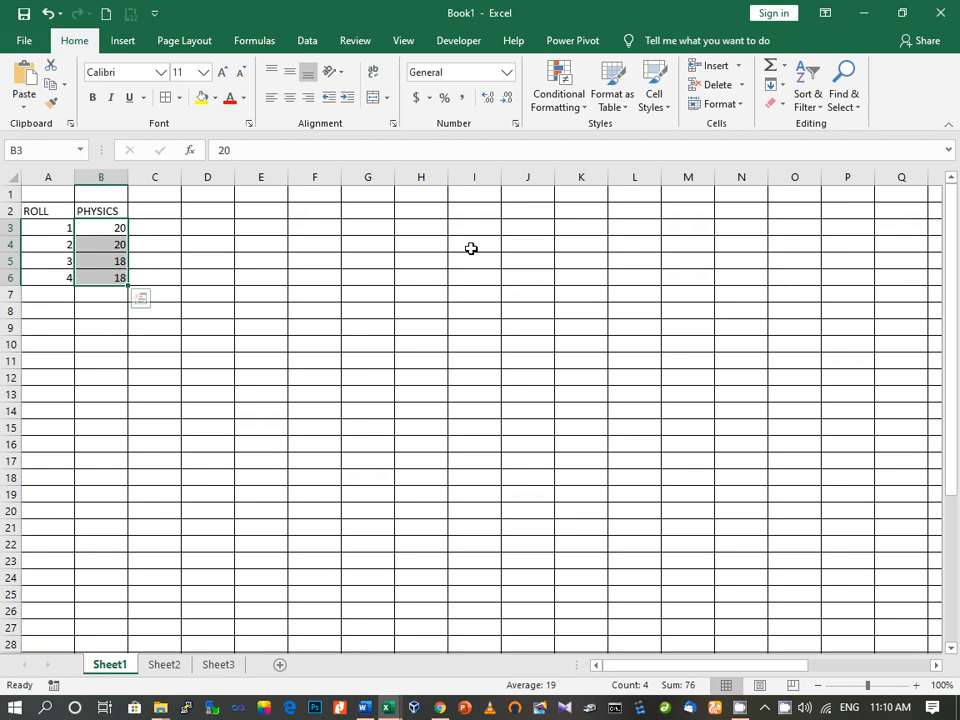
left_click(771, 72)
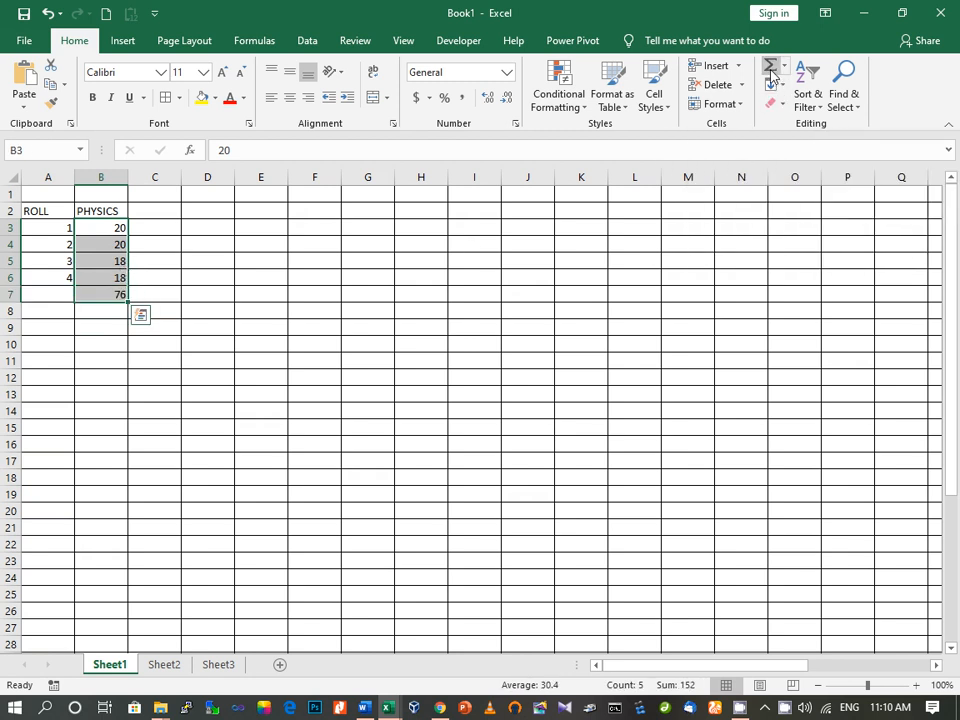
left_click(94, 315)
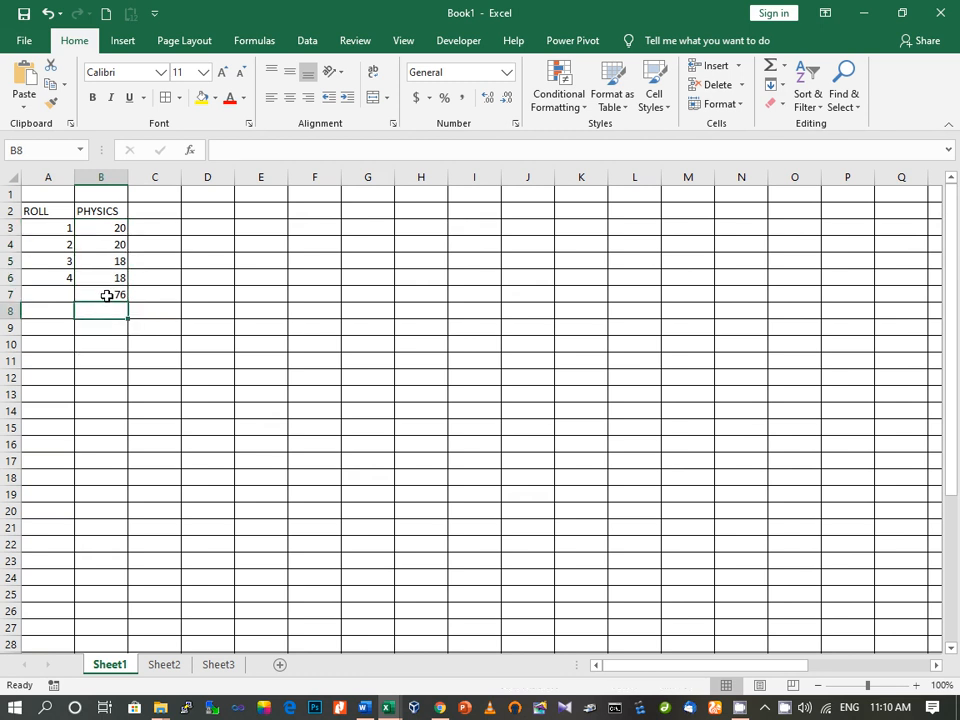
left_click(106, 295)
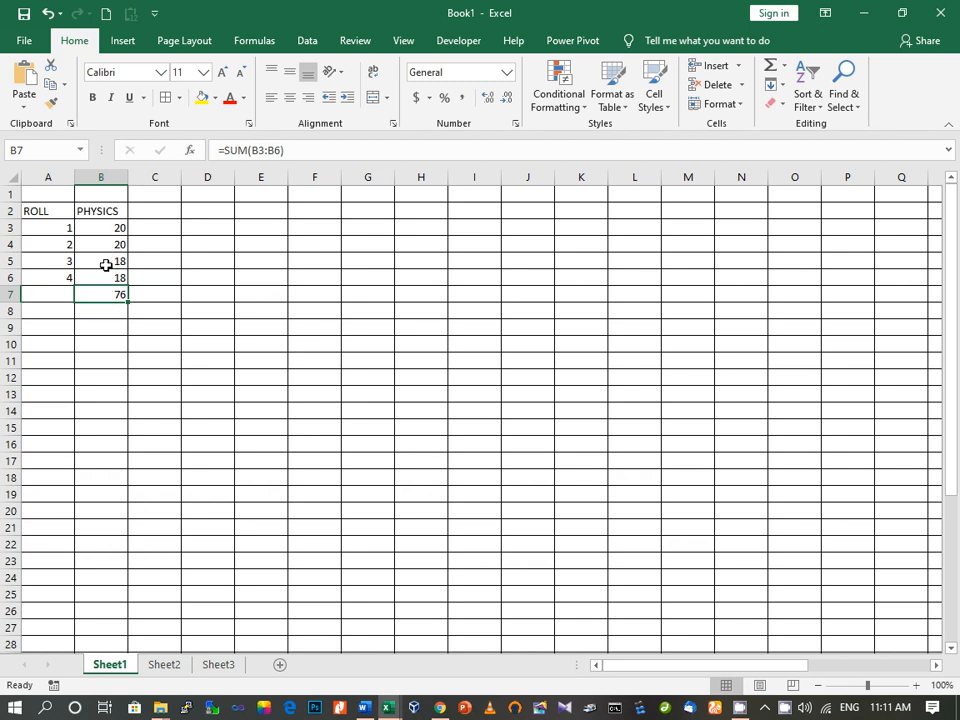
Set roll 3's physics mark in B5 to 20, check the total in B7, and switch to Word.
left_click(106, 265)
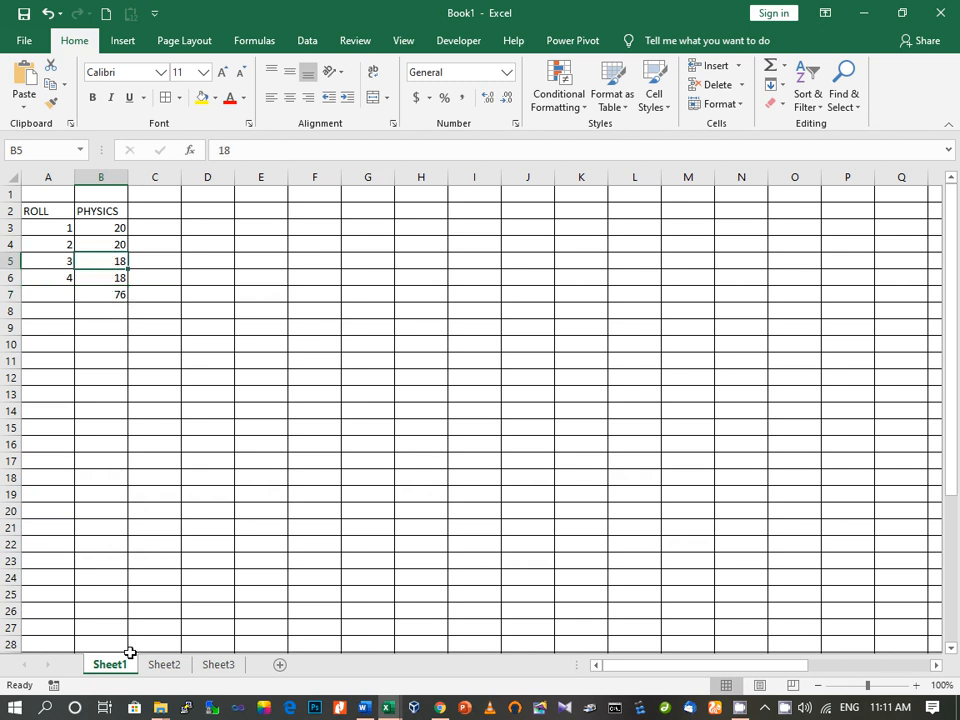
type("20")
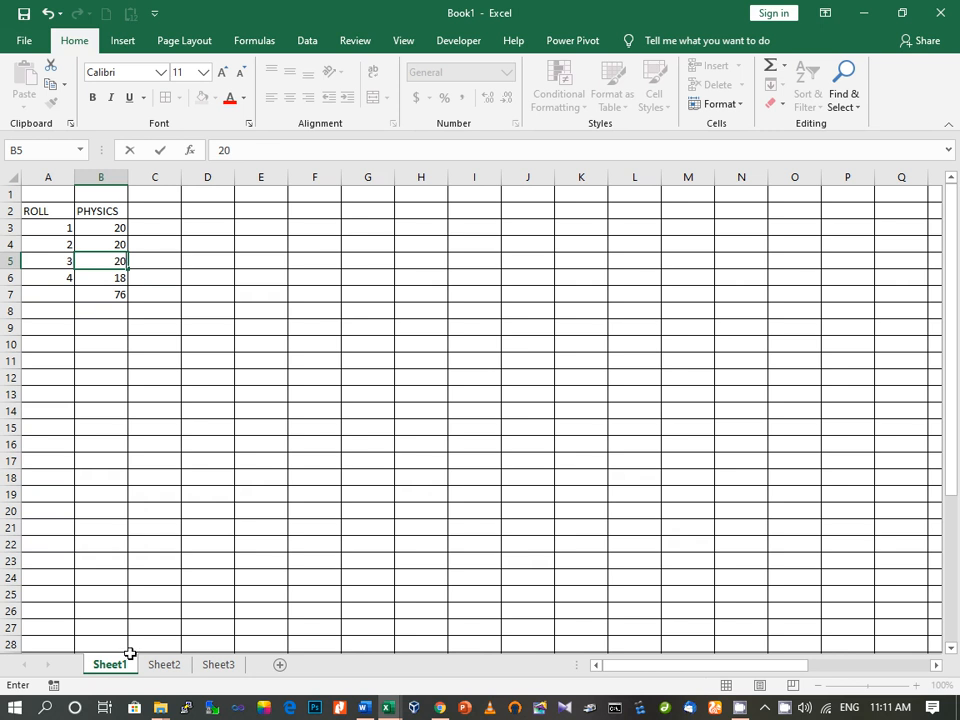
left_click(108, 298)
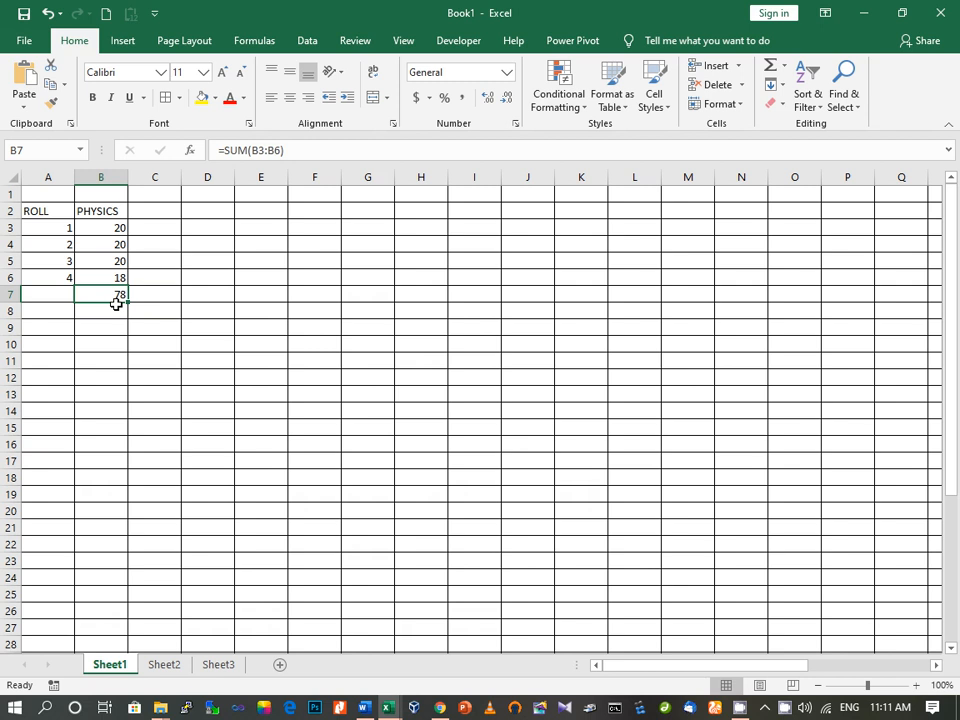
left_click(366, 707)
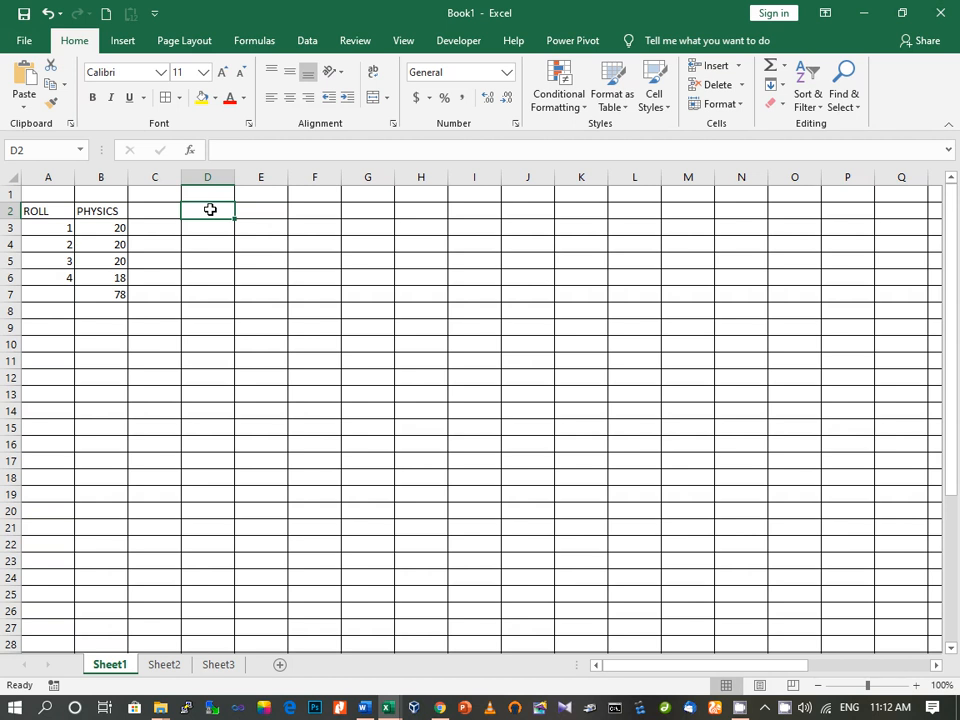
Enter JANUARY in D2 and FEBRUARY in D3 of the Excel sheet, and widen column D slightly to fit.
type("JANUAR")
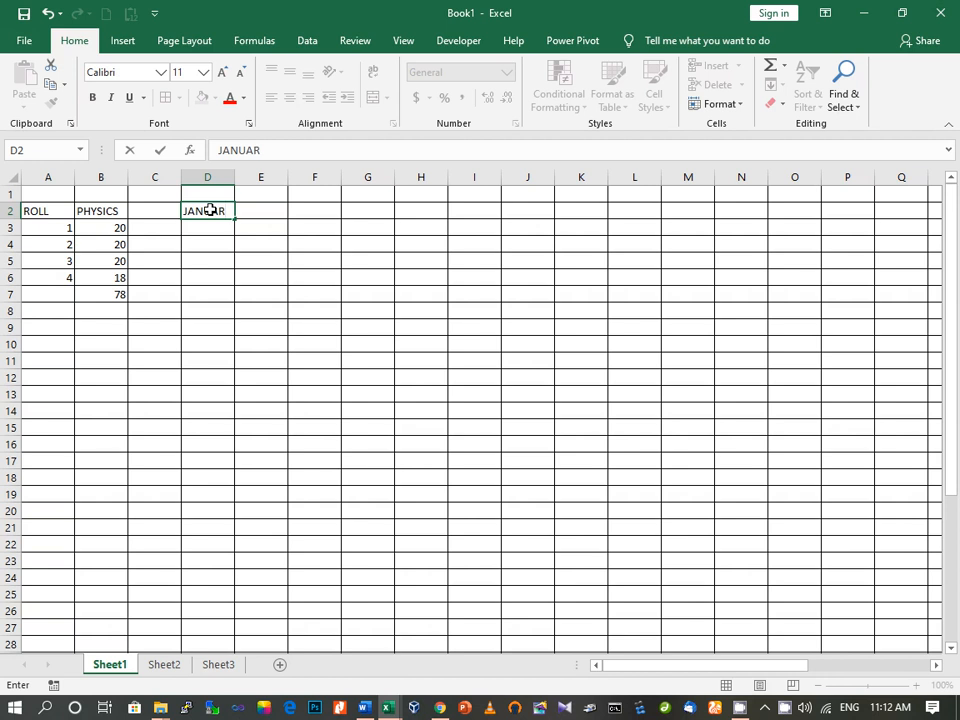
type("Y")
left_click(202, 225)
type("FEB")
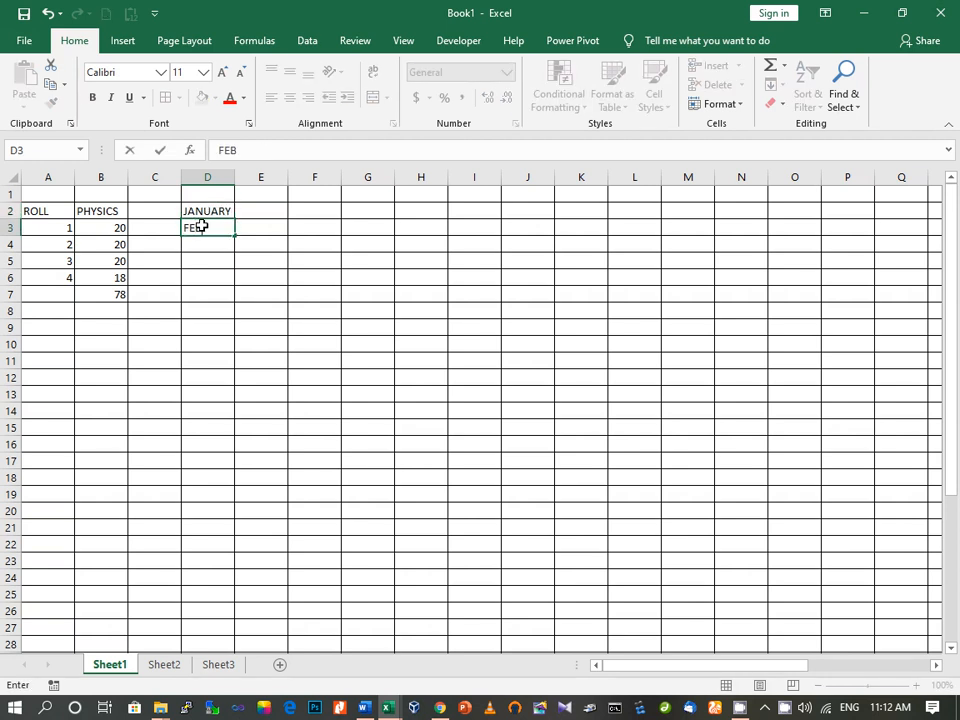
type("RUARY")
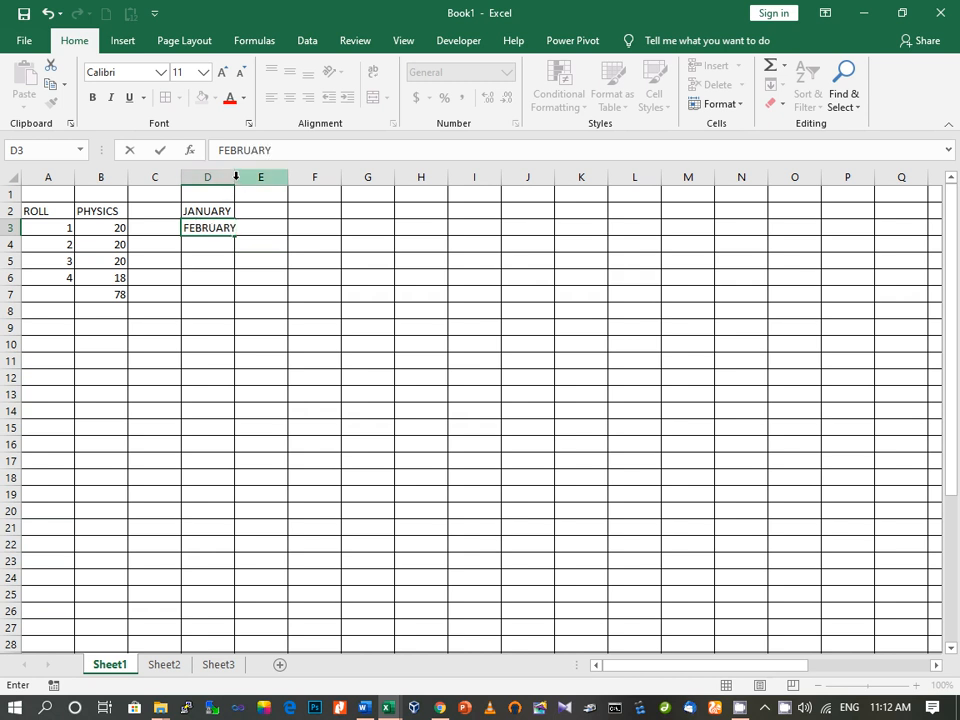
left_click(236, 176)
left_click_drag(235, 178, 241, 182)
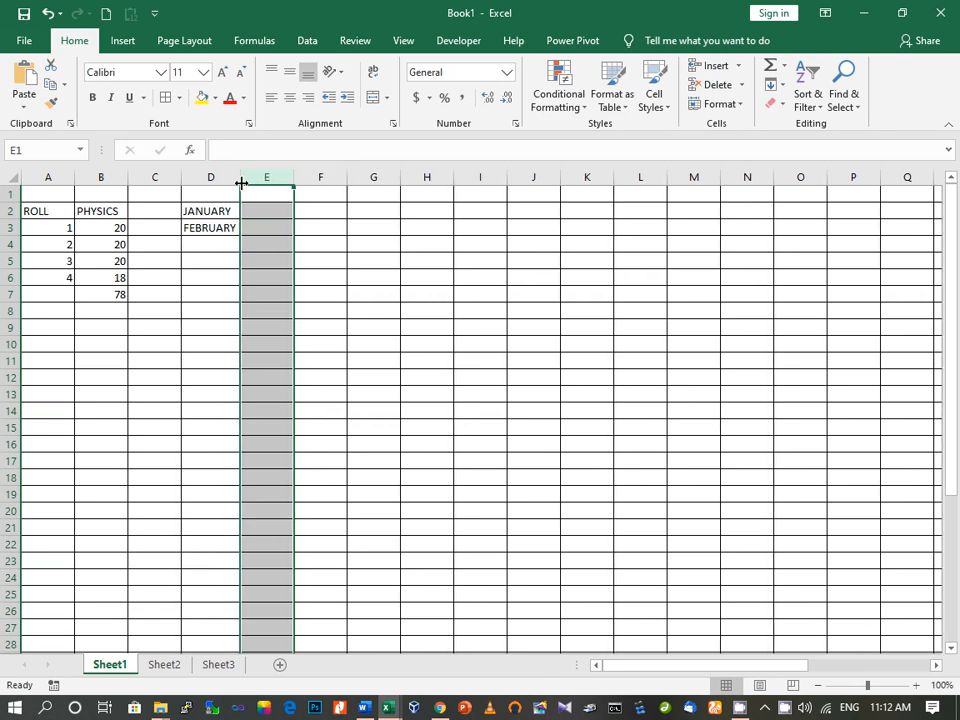
Autofill the months from D2:D3 down to DECEMBER in D13 and widen column D to fit the longest name.
left_click(227, 210)
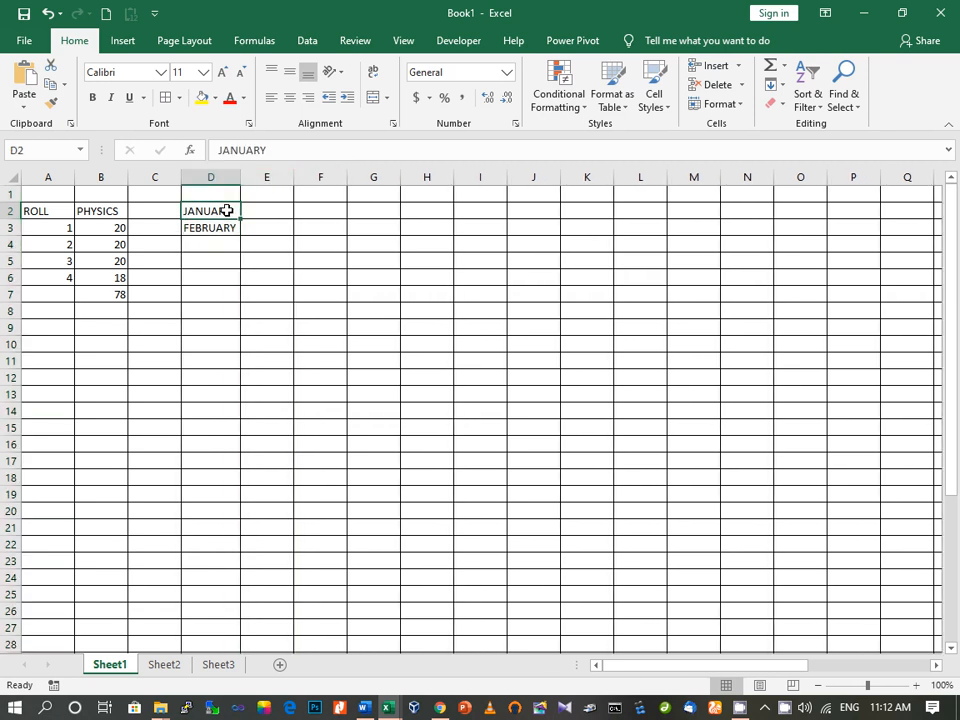
key("shift+Down")
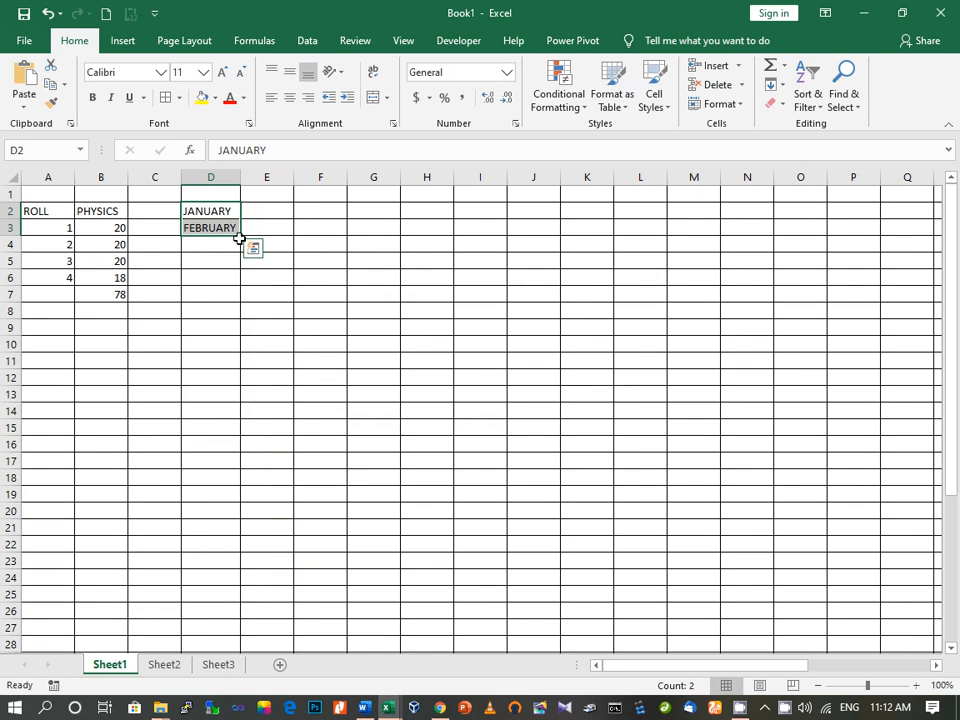
left_click_drag(240, 238, 225, 401)
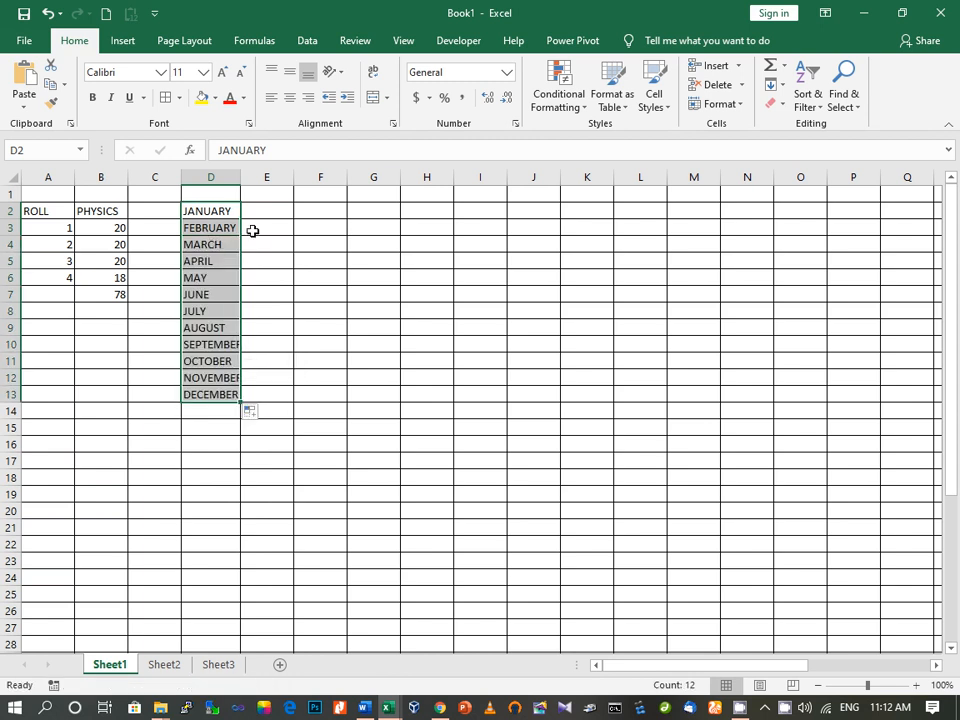
left_click_drag(242, 176, 255, 184)
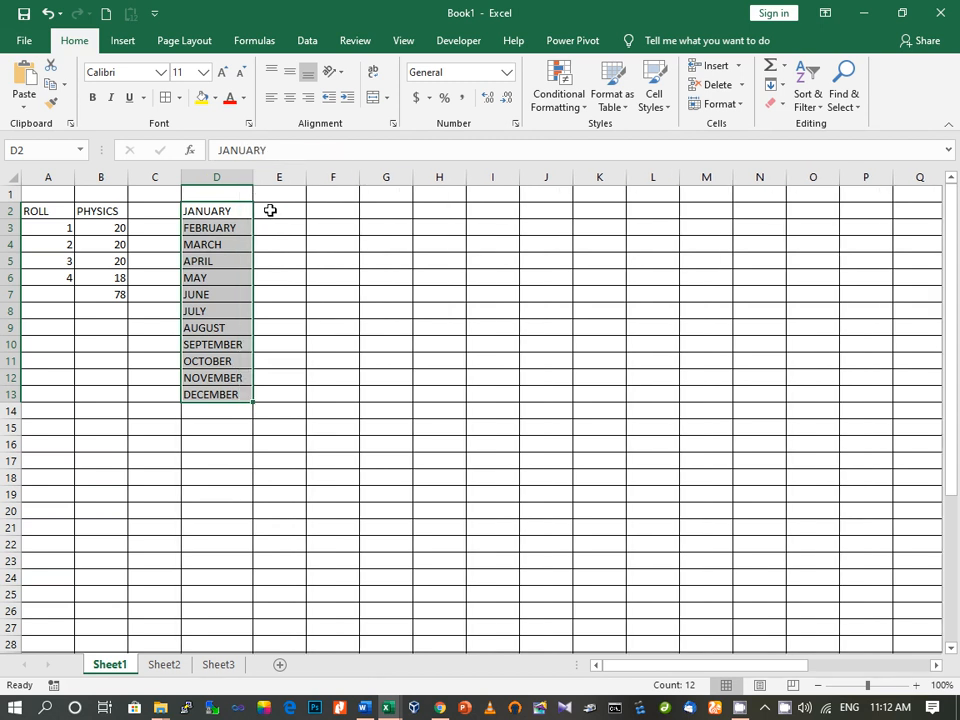
Enter 1 and 2 in E2:E3 and autofill the number series down to 26 in E27.
left_click(270, 210)
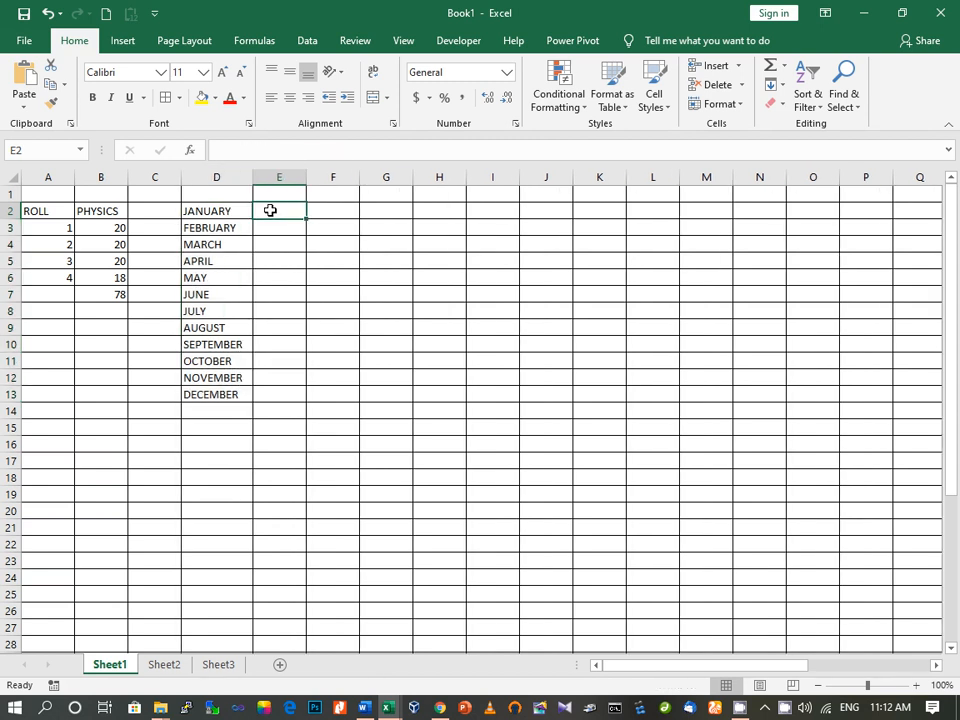
type("1")
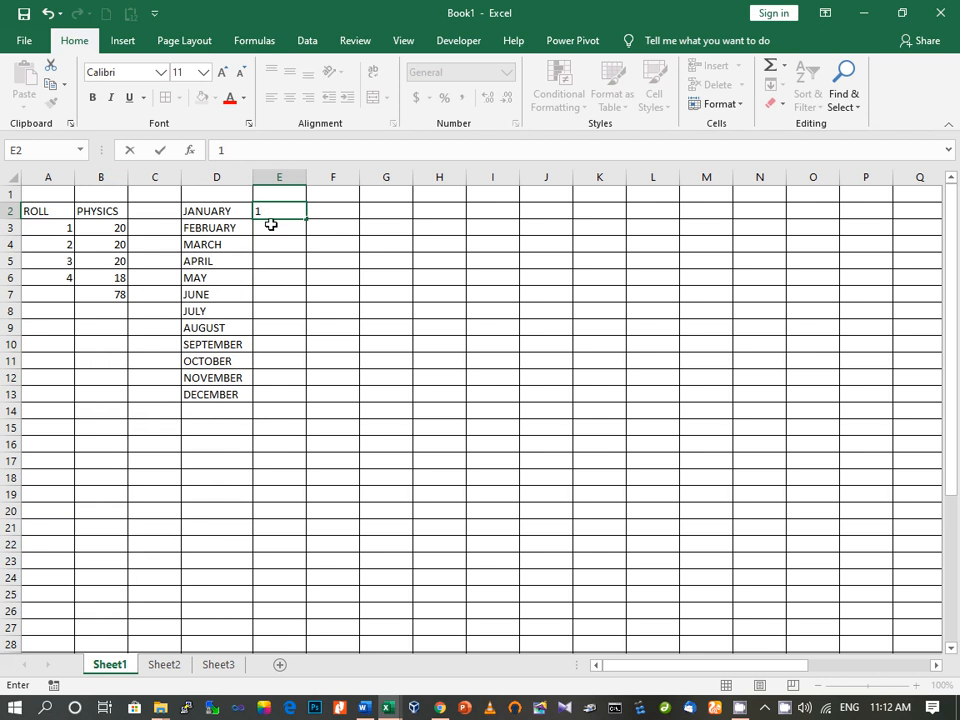
key("Return")
type("2")
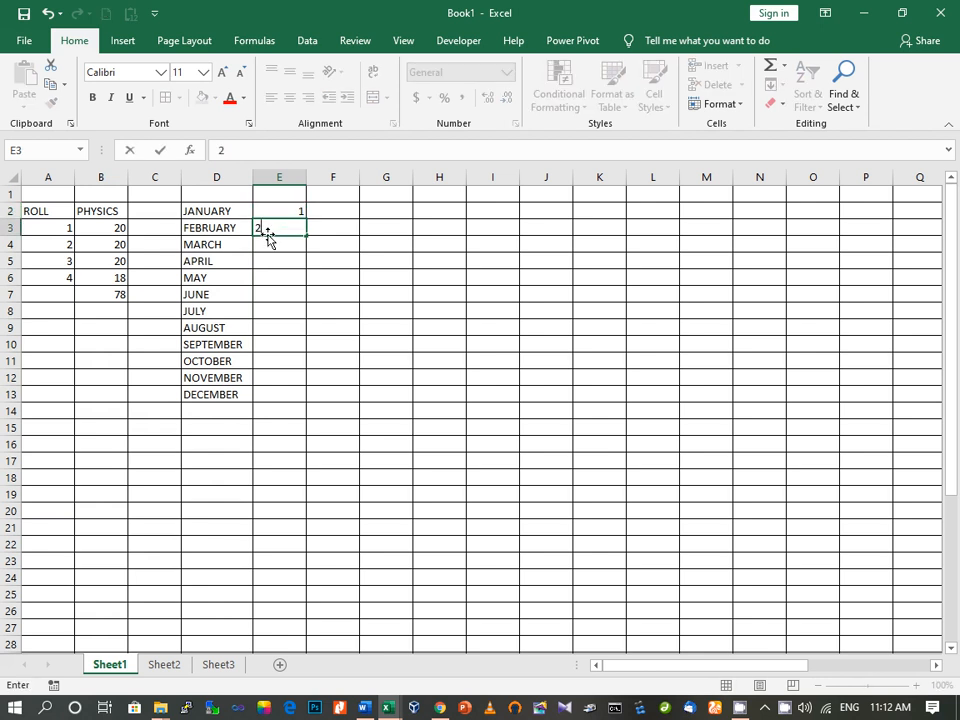
key("Return")
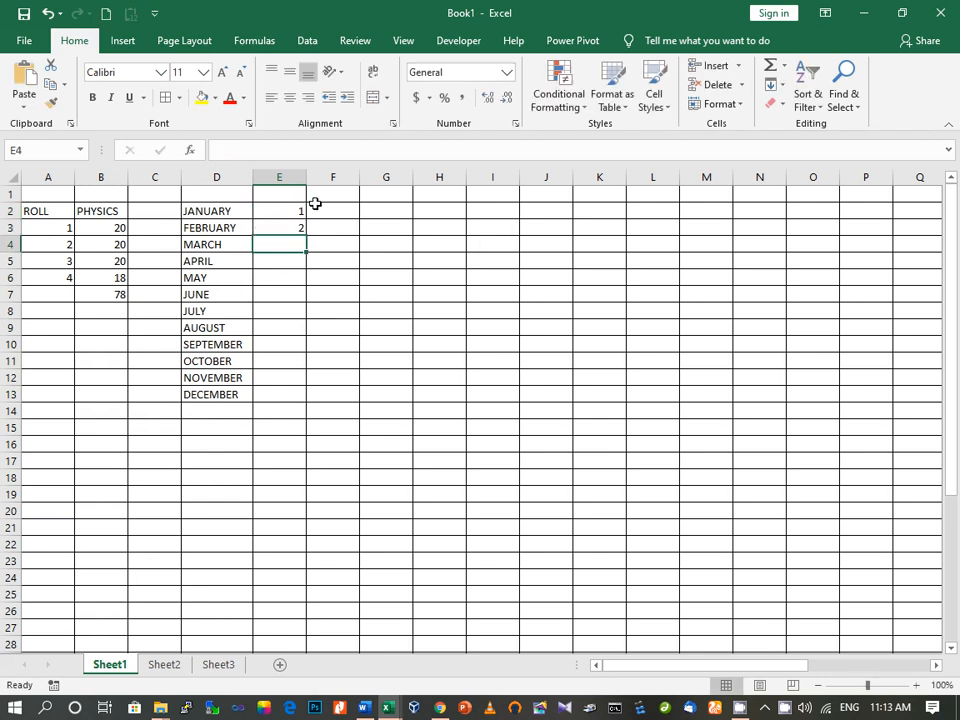
left_click(296, 212)
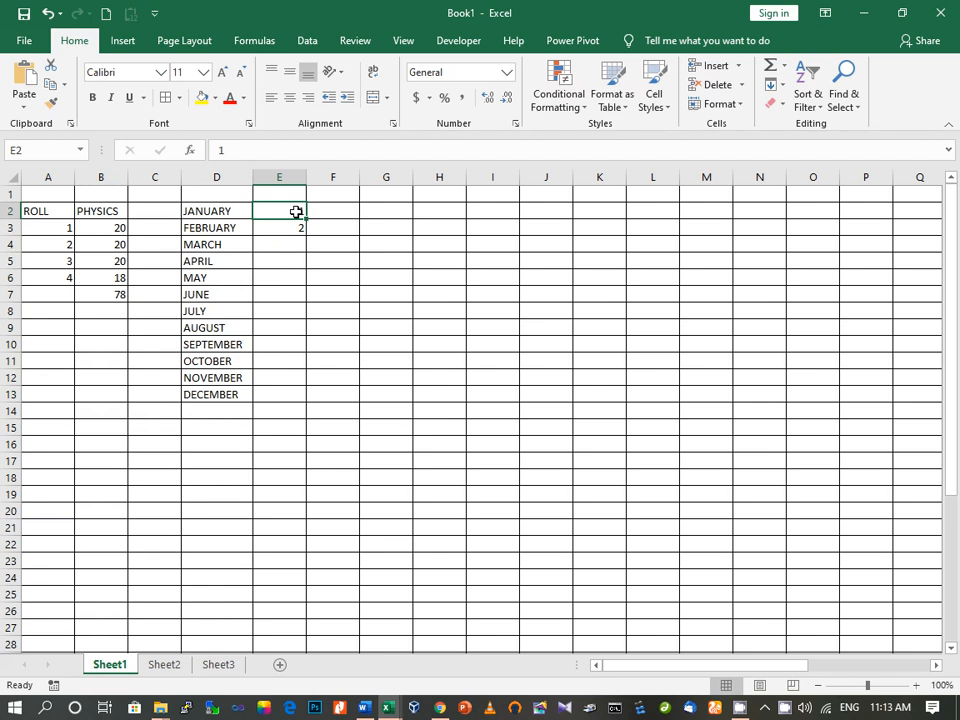
key("shift+Down")
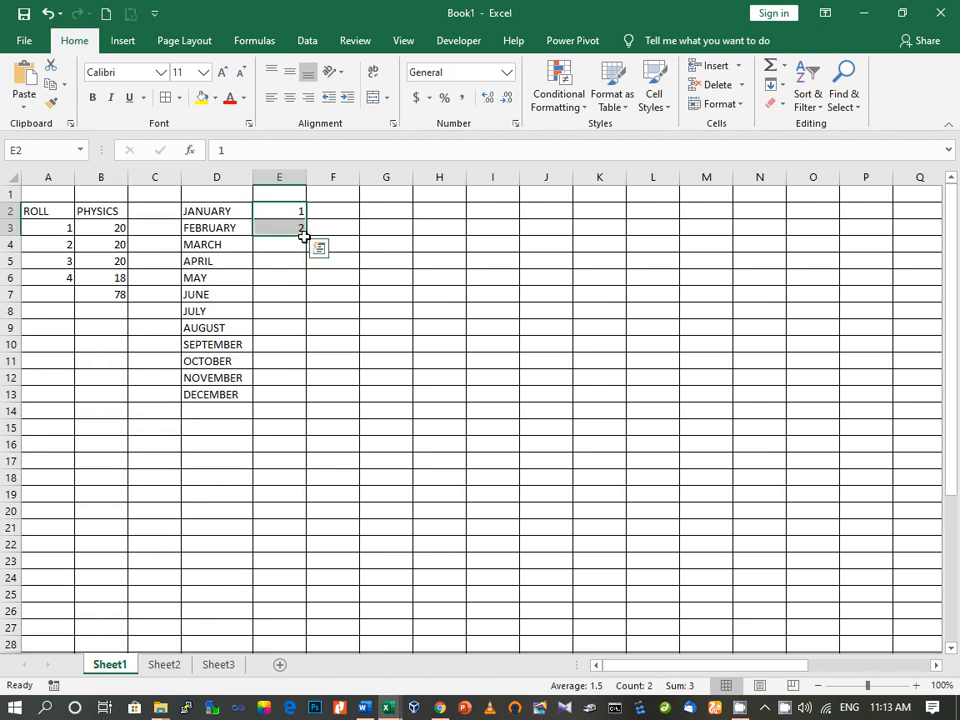
left_click_drag(304, 237, 270, 636)
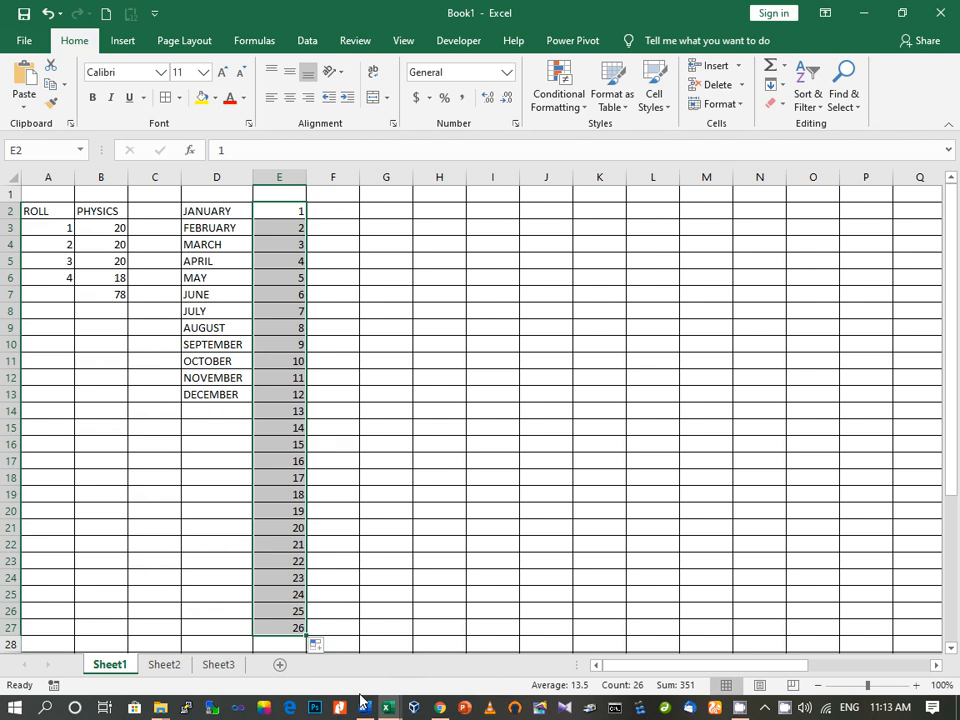
Review the FEATURES OF EXCEL list in the Word document and return to the Book1 workbook in Excel.
key("alt+Tab")
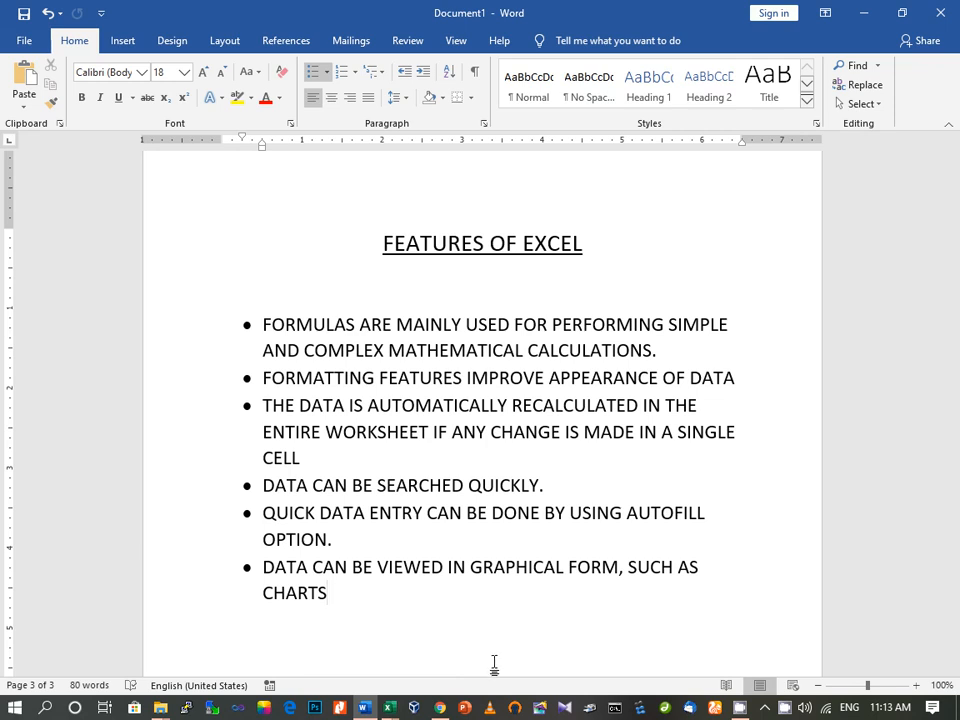
mouse_move(395, 712)
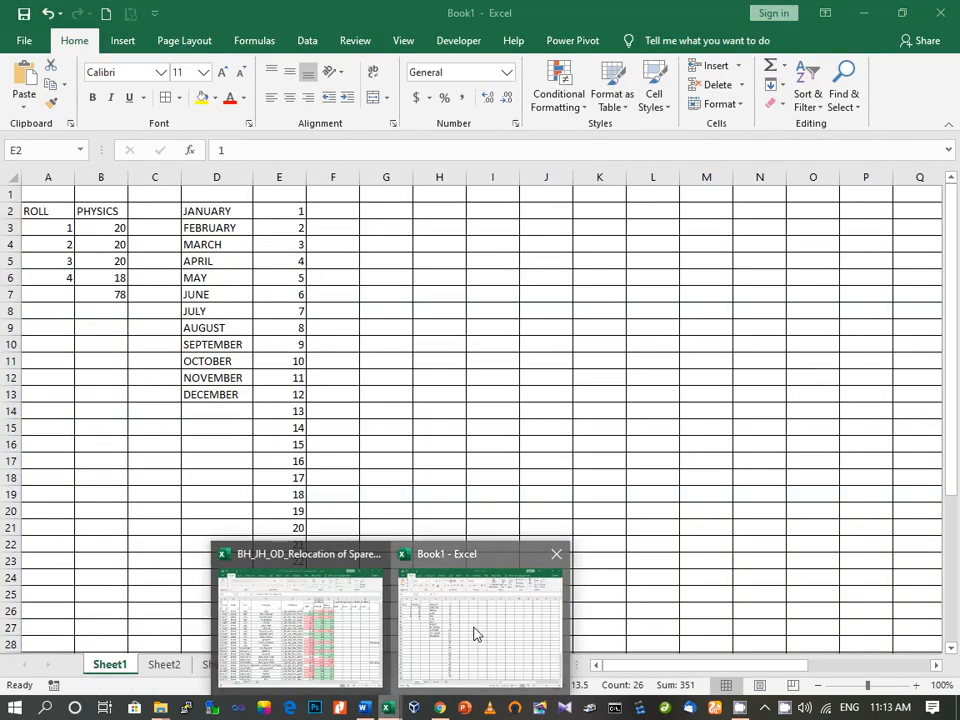
left_click(476, 628)
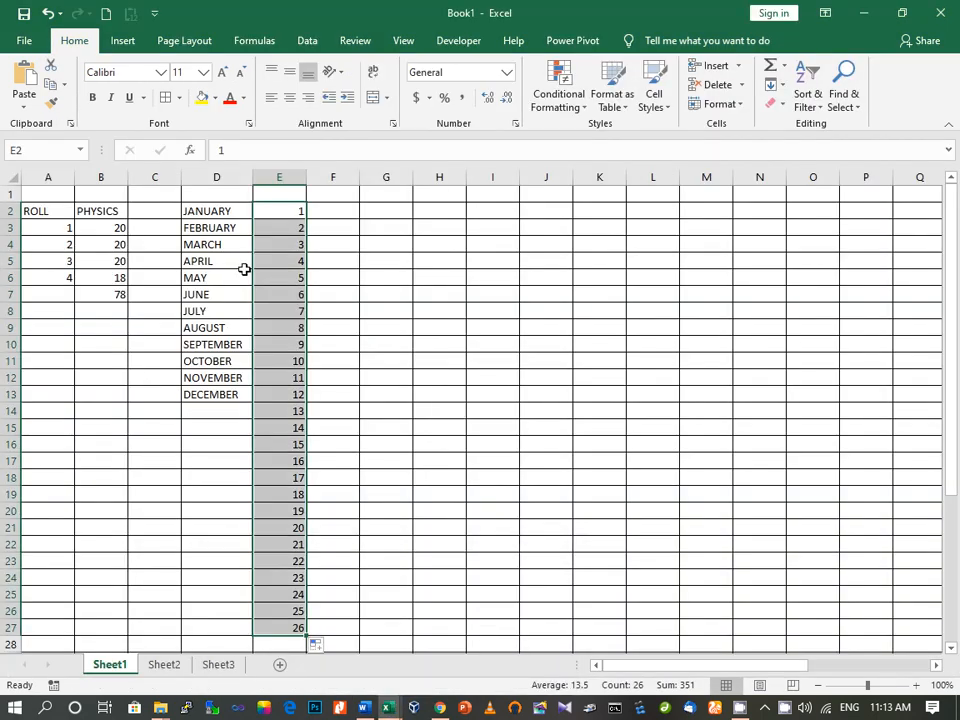
Insert a 2-D clustered column chart of the roll numbers and physics marks in A2:B6.
left_click_drag(61, 212, 86, 276)
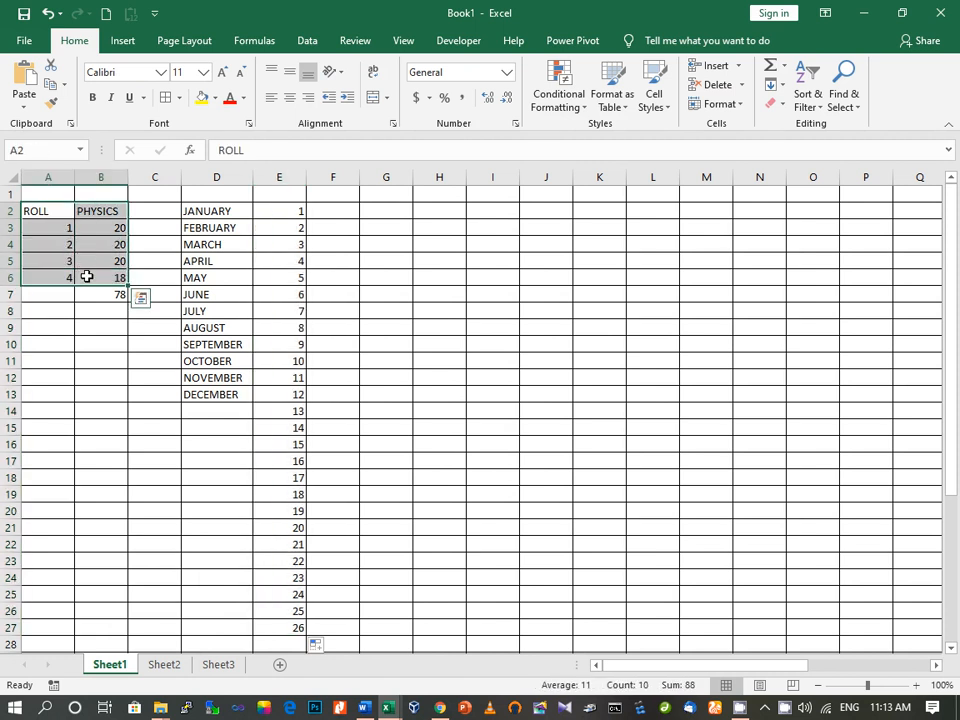
left_click(135, 48)
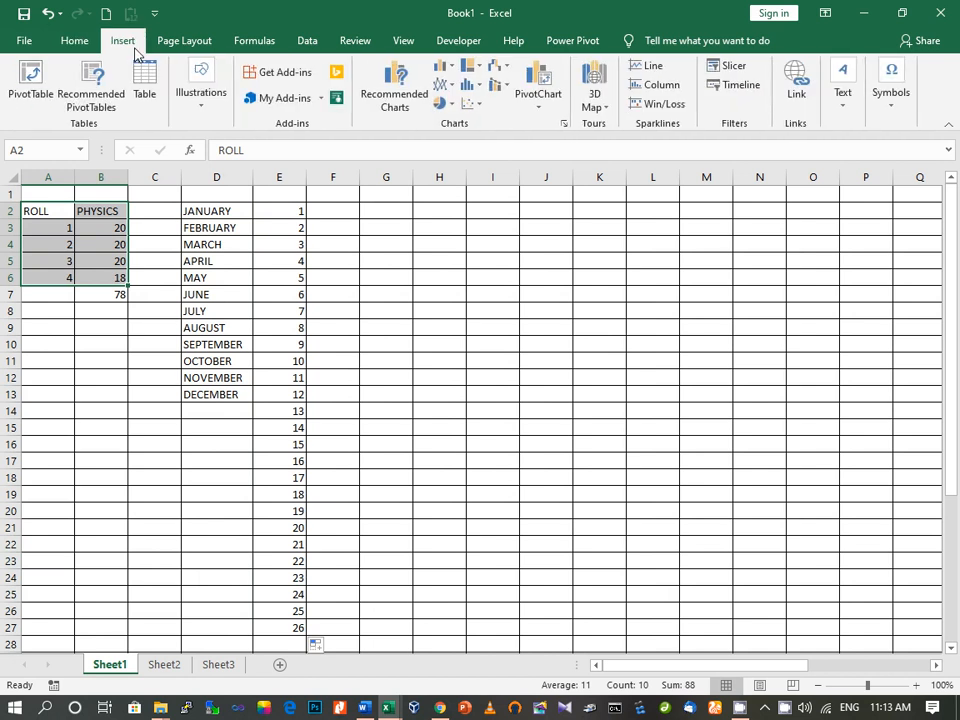
left_click(472, 84)
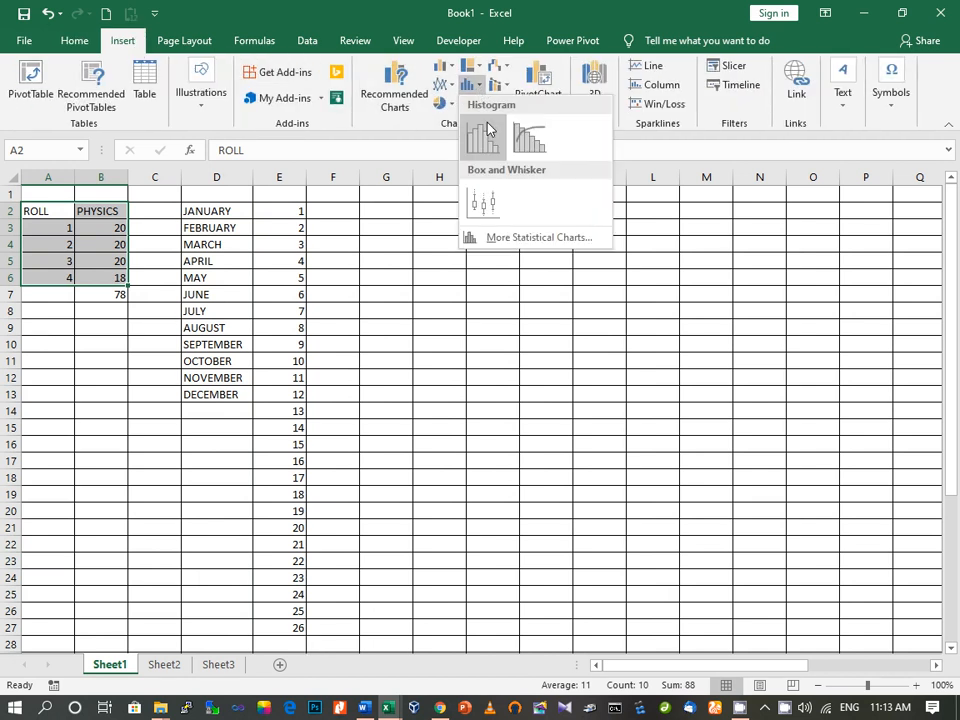
left_click(472, 66)
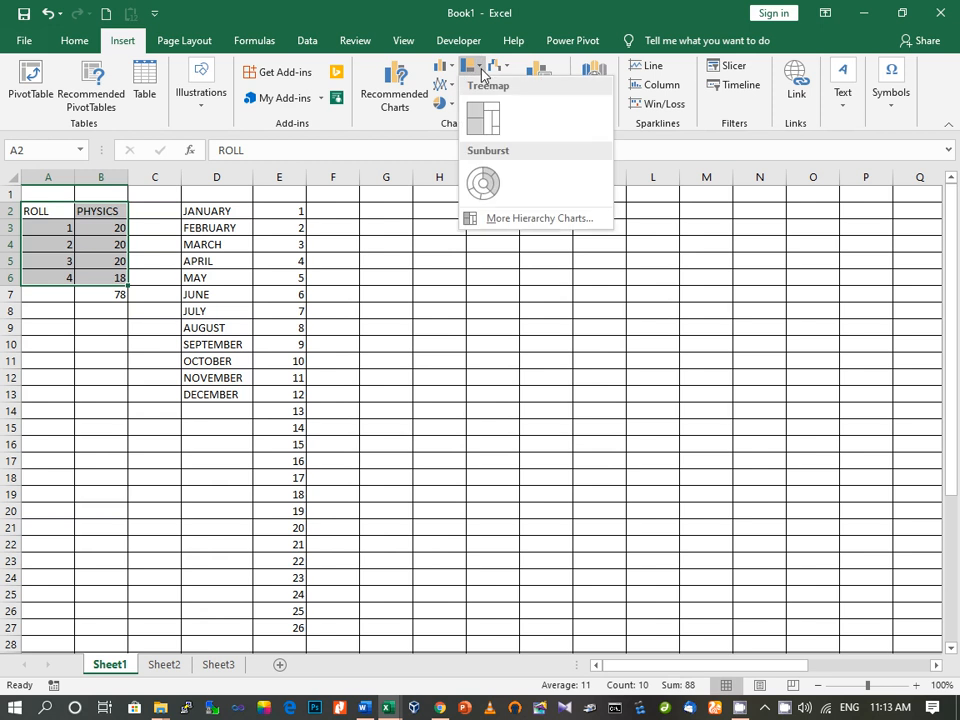
left_click(443, 66)
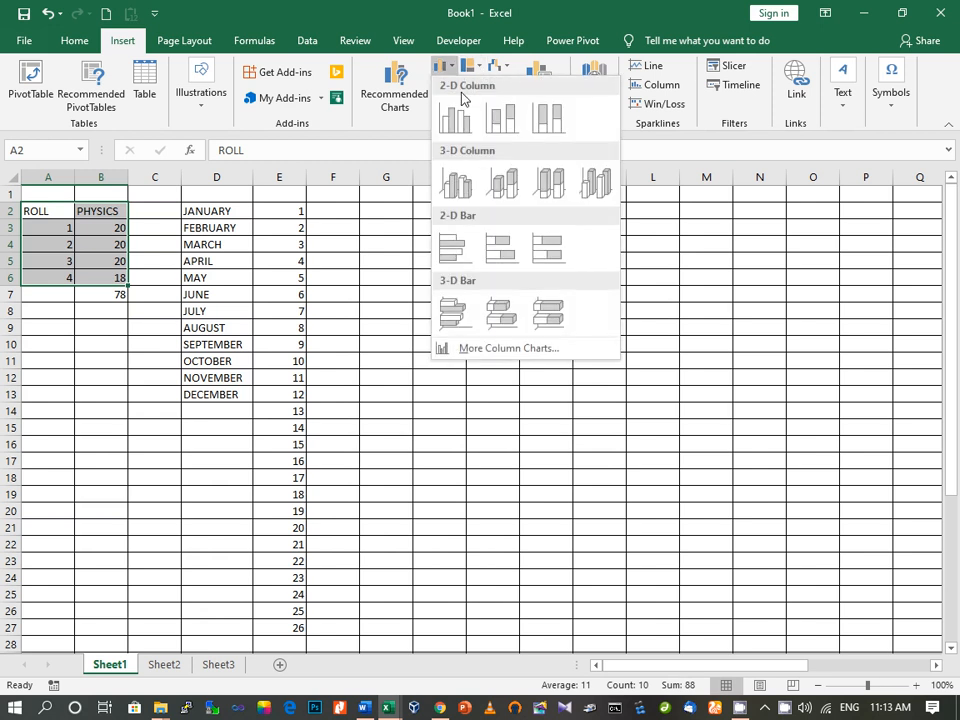
left_click(465, 125)
left_click_drag(514, 306, 600, 362)
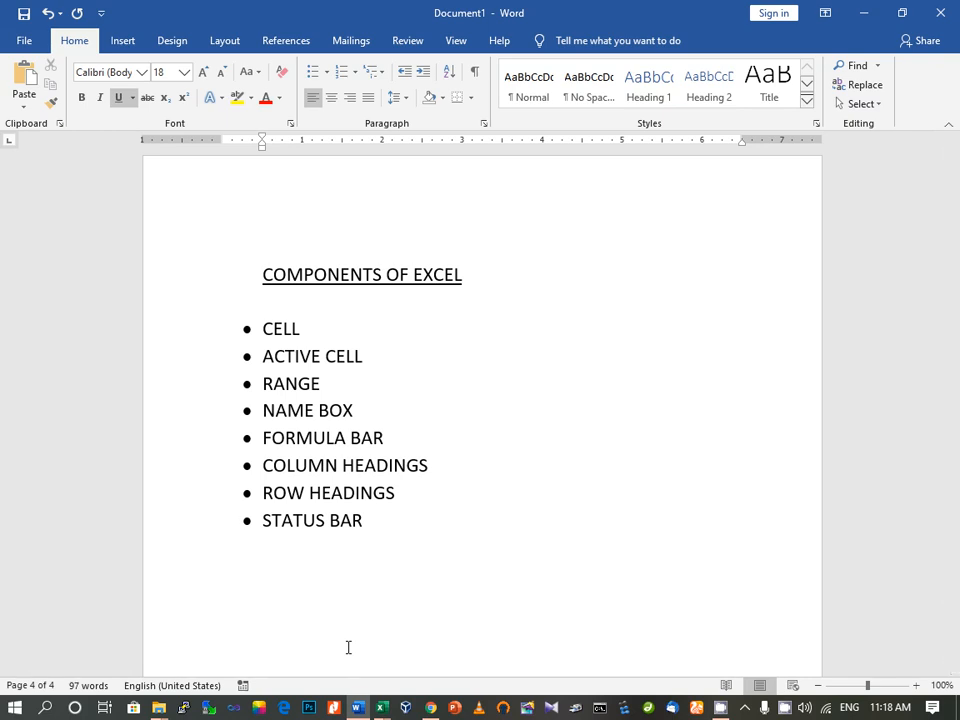
Switch from Word to Book1 in Excel, make A2 the active cell, and select the range B3:B6.
key("alt+Tab")
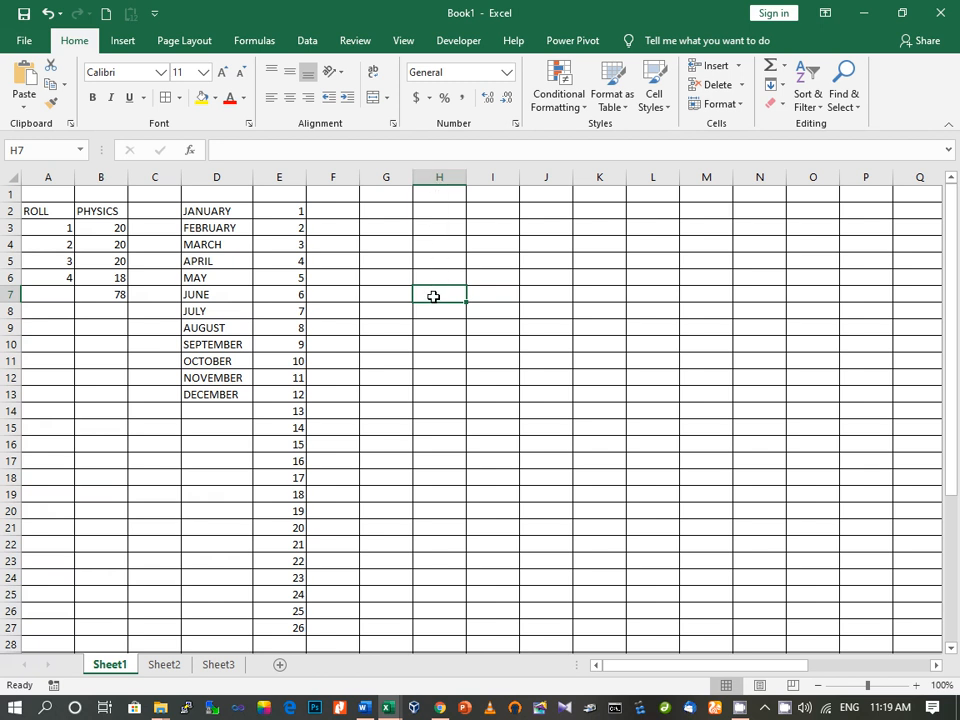
left_click(59, 214)
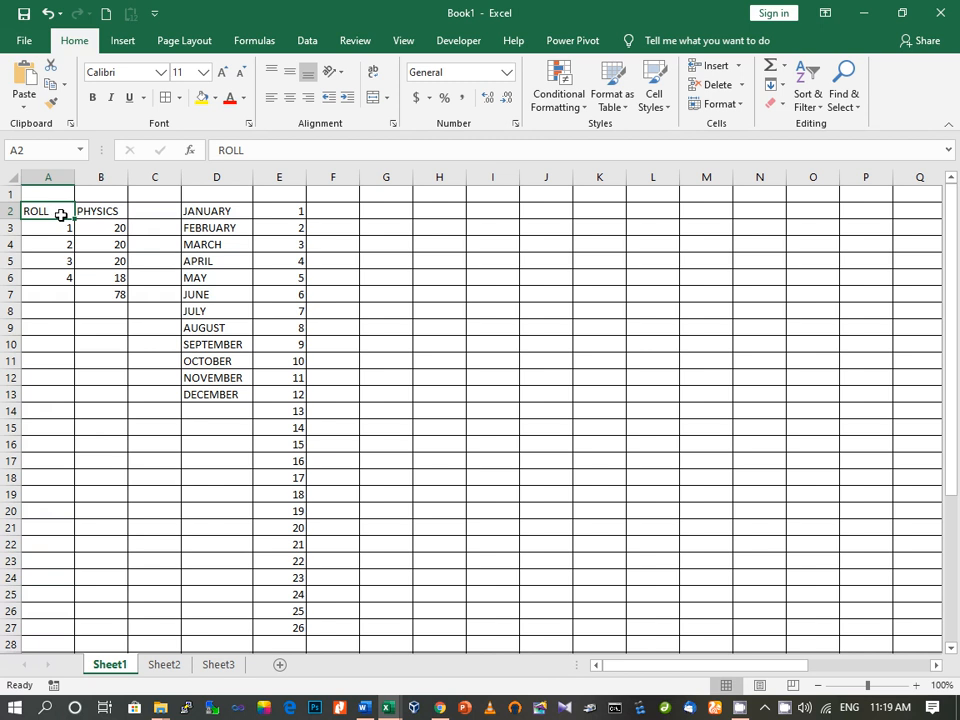
left_click(114, 230)
left_click_drag(114, 230, 113, 270)
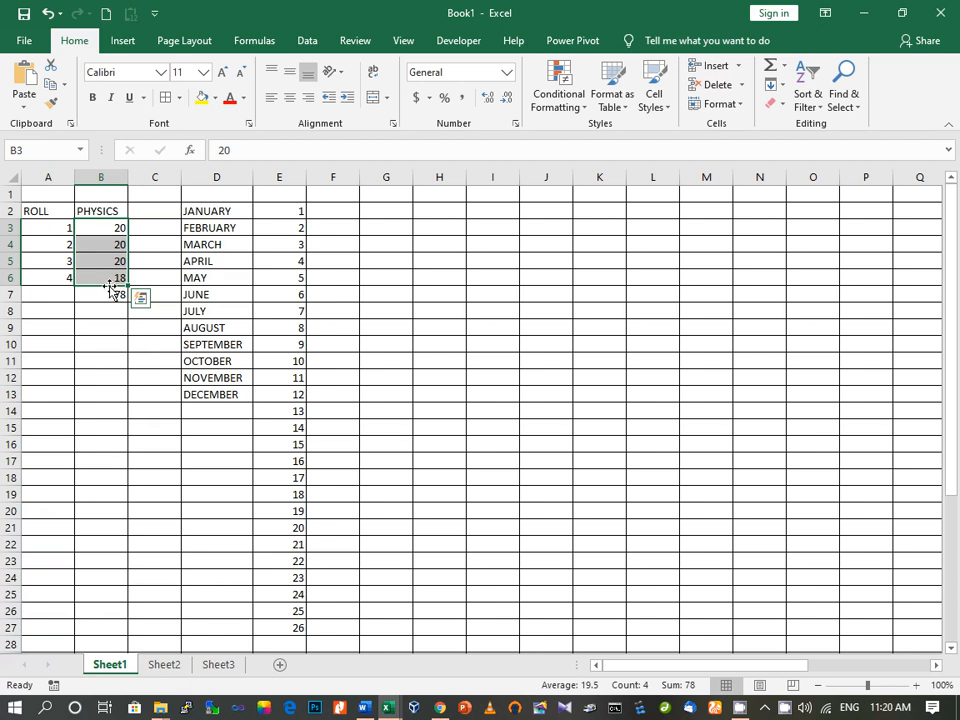
Select the physics total in B7 and open its SUM formula for editing in the formula bar.
left_click(109, 295)
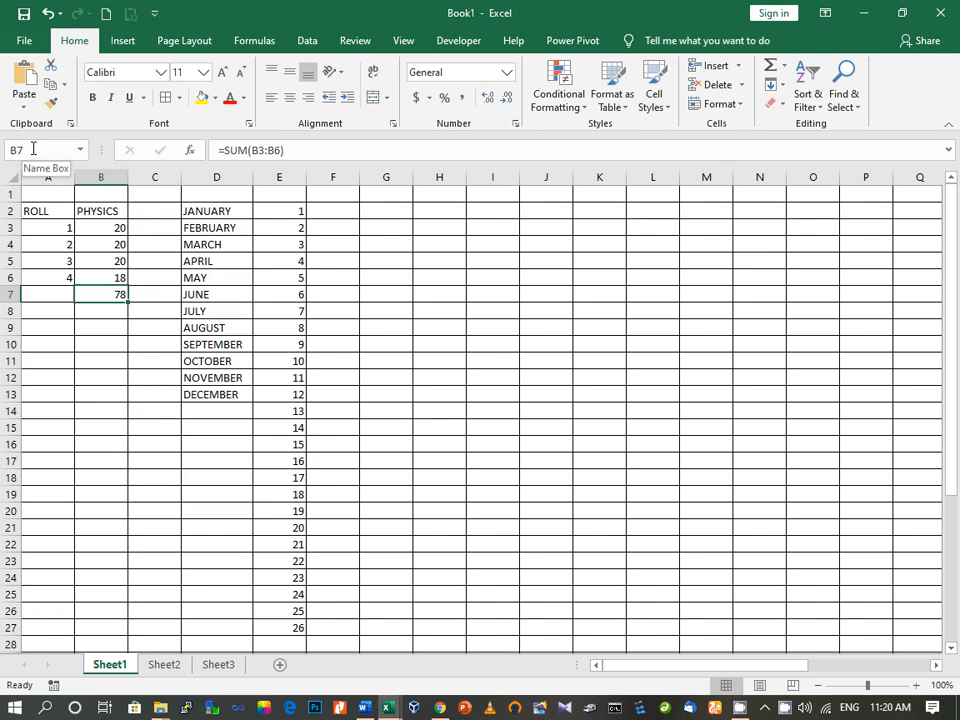
left_click(224, 151)
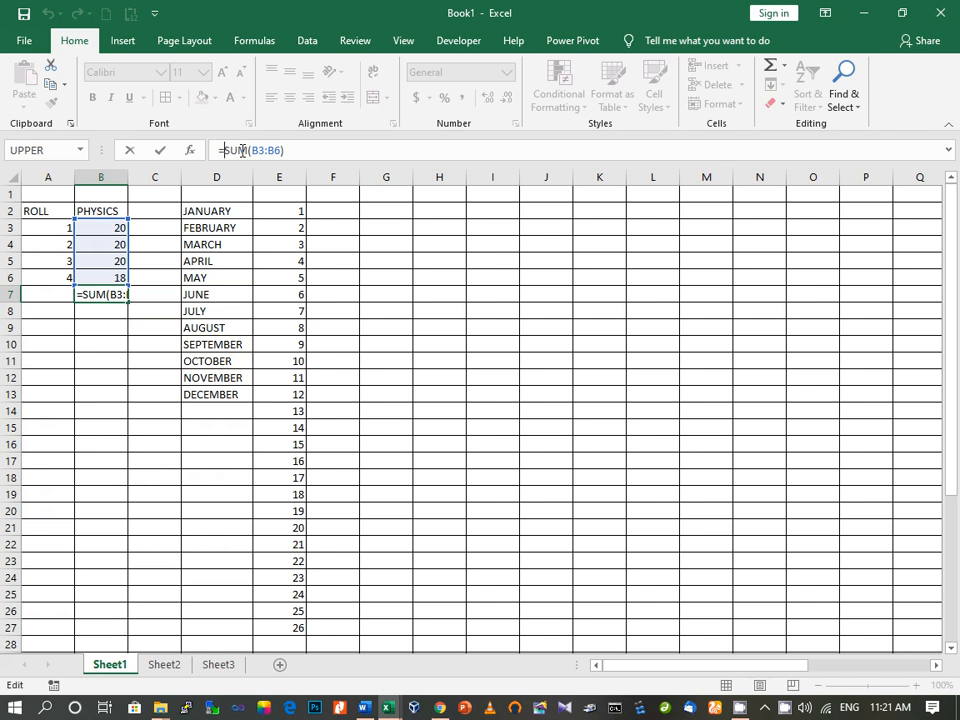
left_click(242, 150)
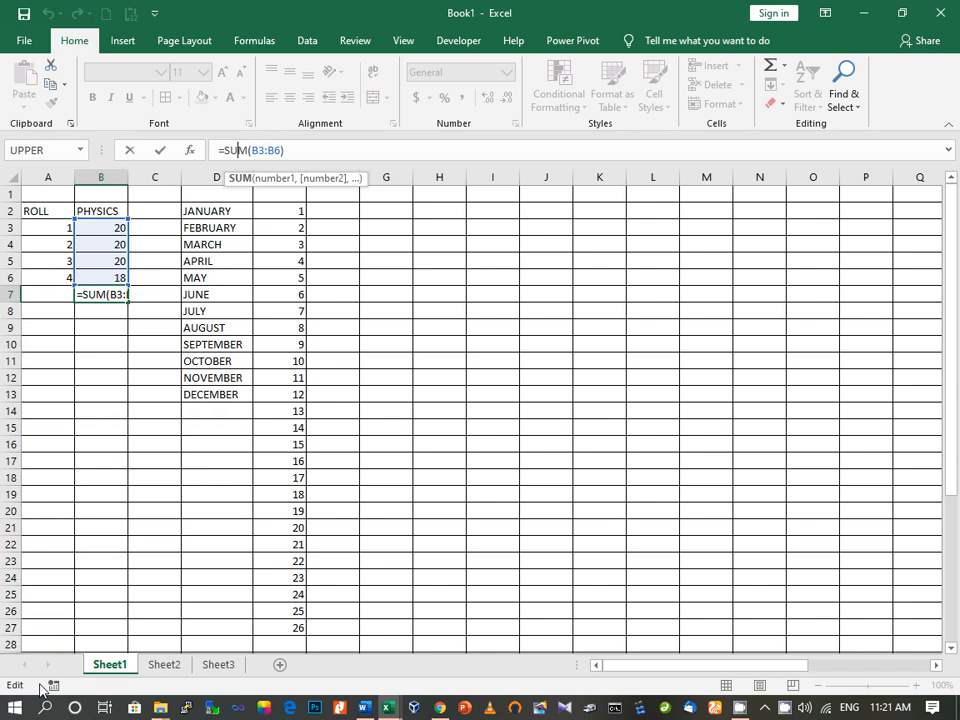
Leave the B7 formula by making A21 the active cell, and open cell A6 for in-cell editing.
left_click(36, 520)
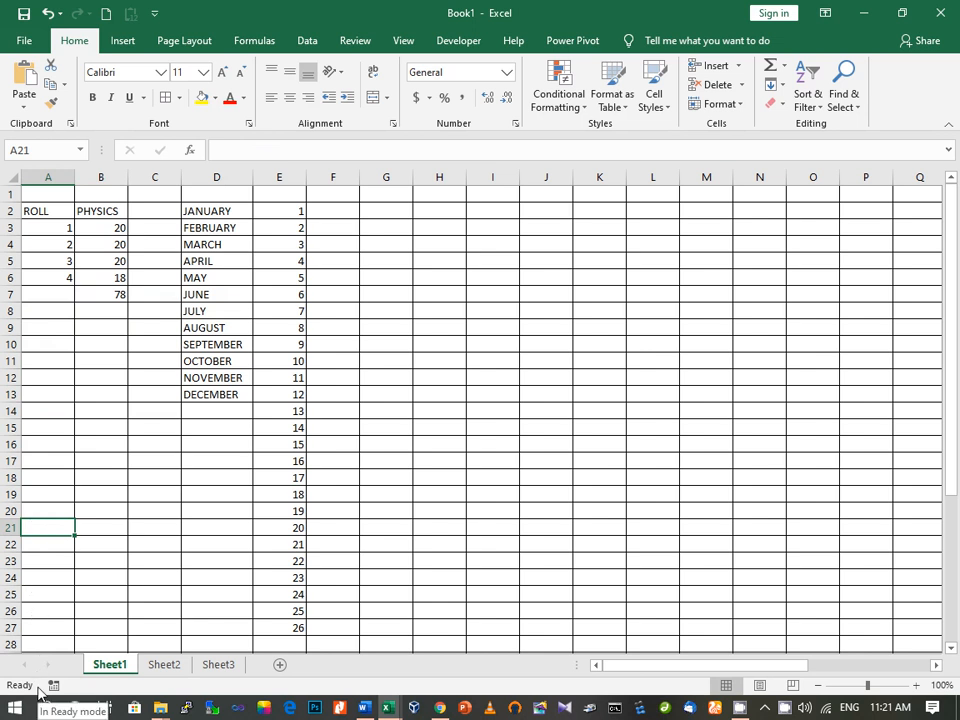
left_click(57, 274)
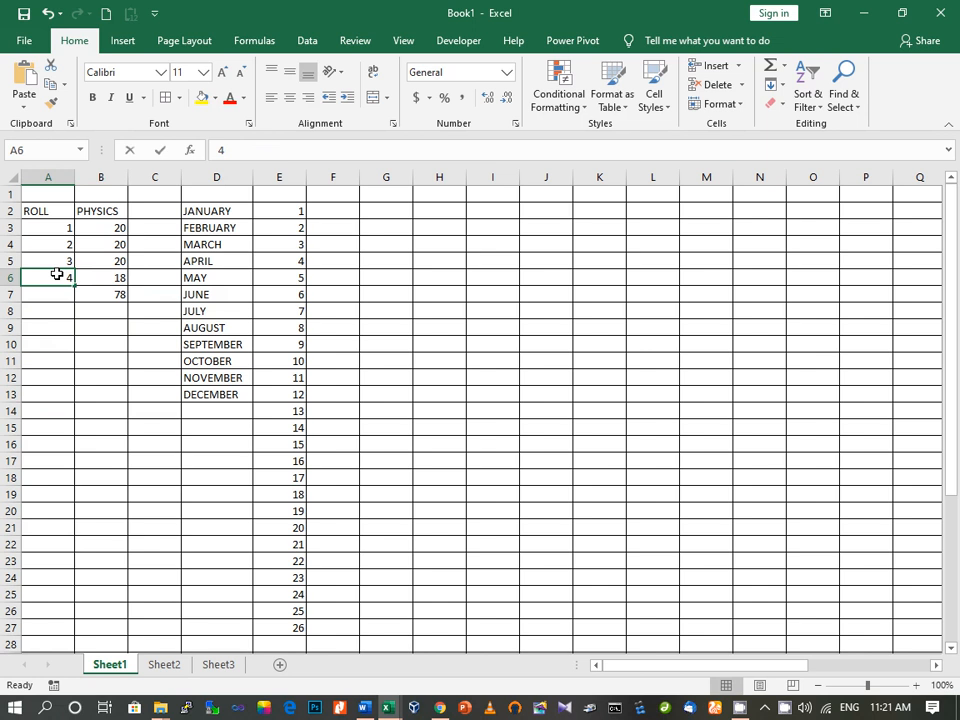
double_click(57, 274)
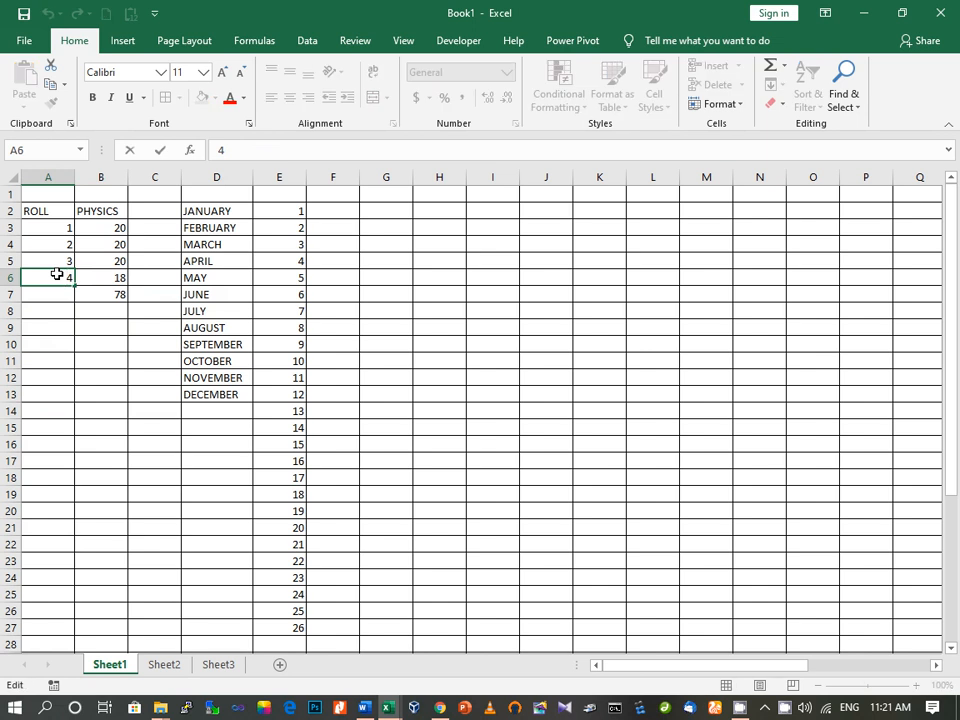